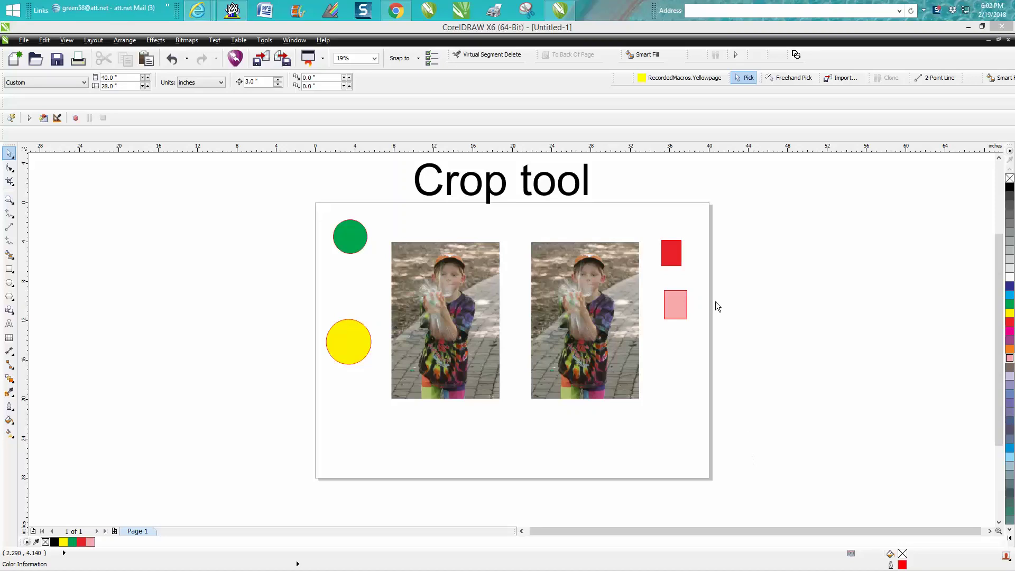
Nudge the 'Crop tool' heading slightly right so it sits centred above the page.
{"action": "left_click", "coordinate": [588, 184]}
{"action": "left_click_drag", "start_coordinate": [500, 183], "coordinate": [508, 177]}
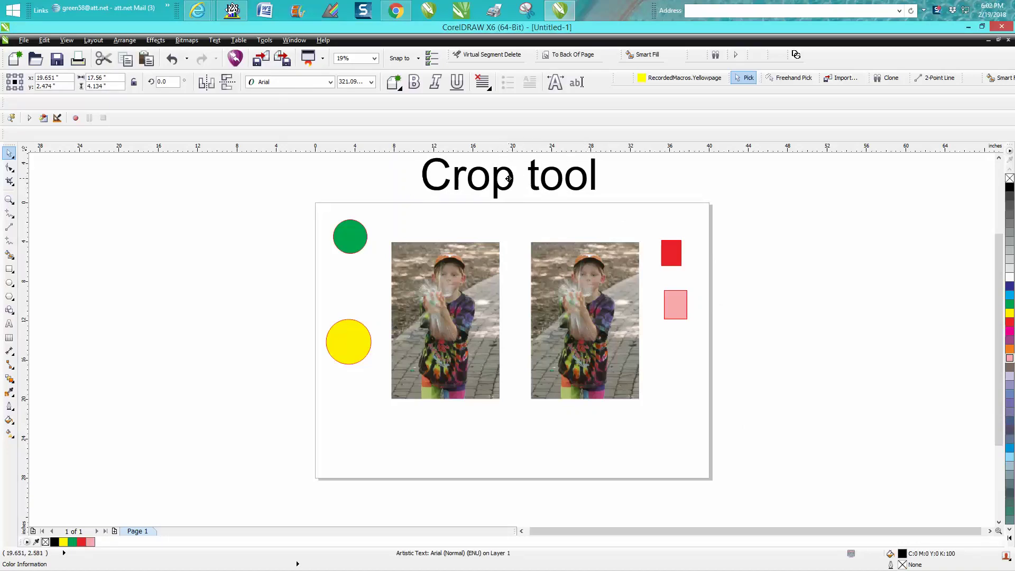
{"action": "left_click", "coordinate": [625, 184]}
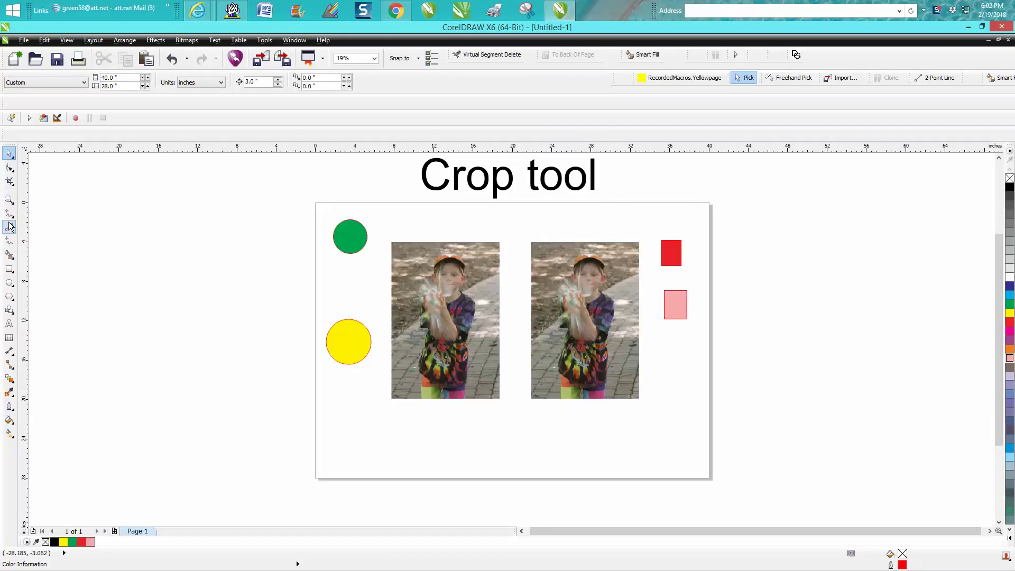
{"action": "left_click", "coordinate": [10, 180]}
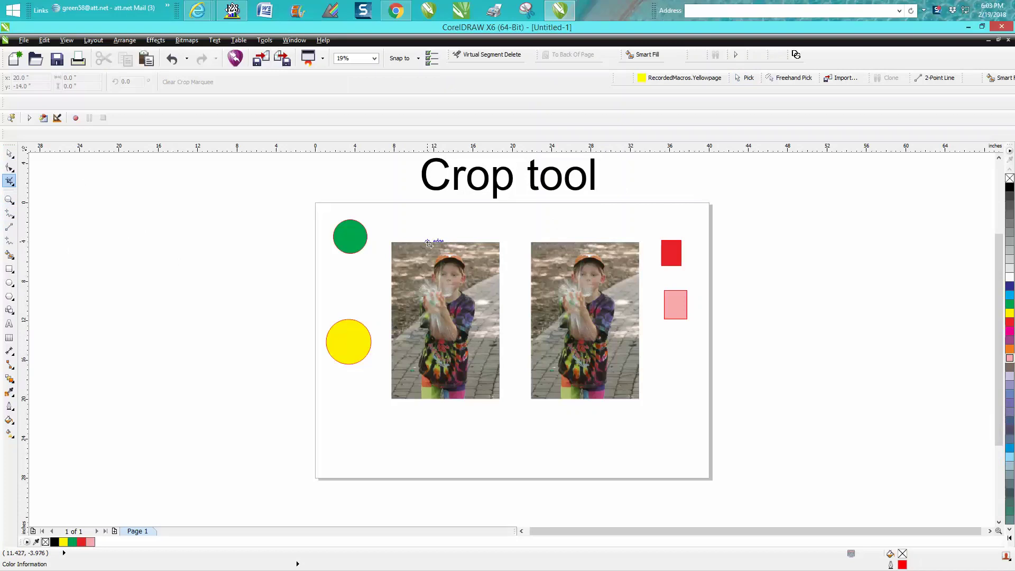
{"action": "left_click_drag", "start_coordinate": [428, 240], "coordinate": [473, 308]}
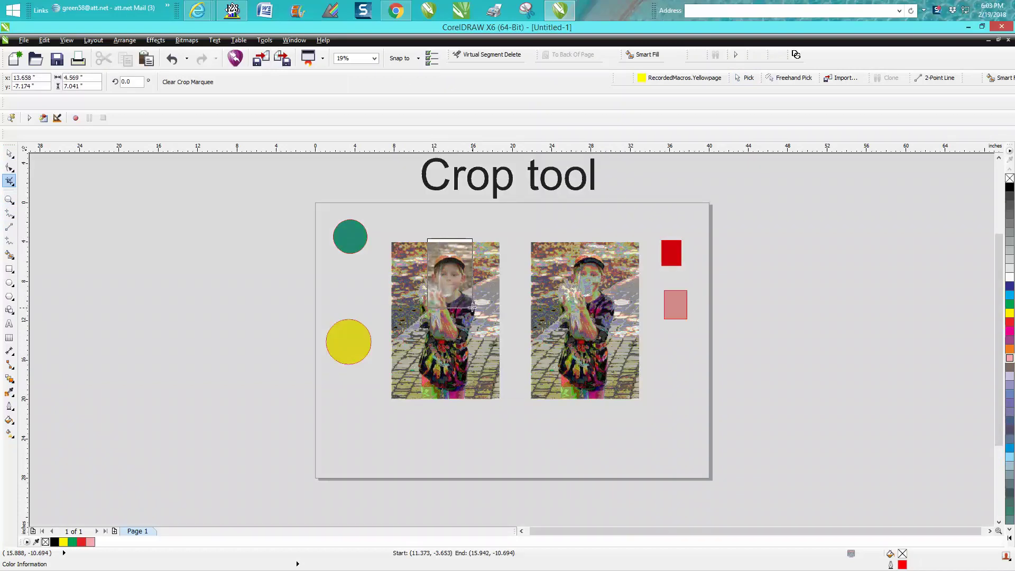
{"action": "double_click", "coordinate": [457, 284]}
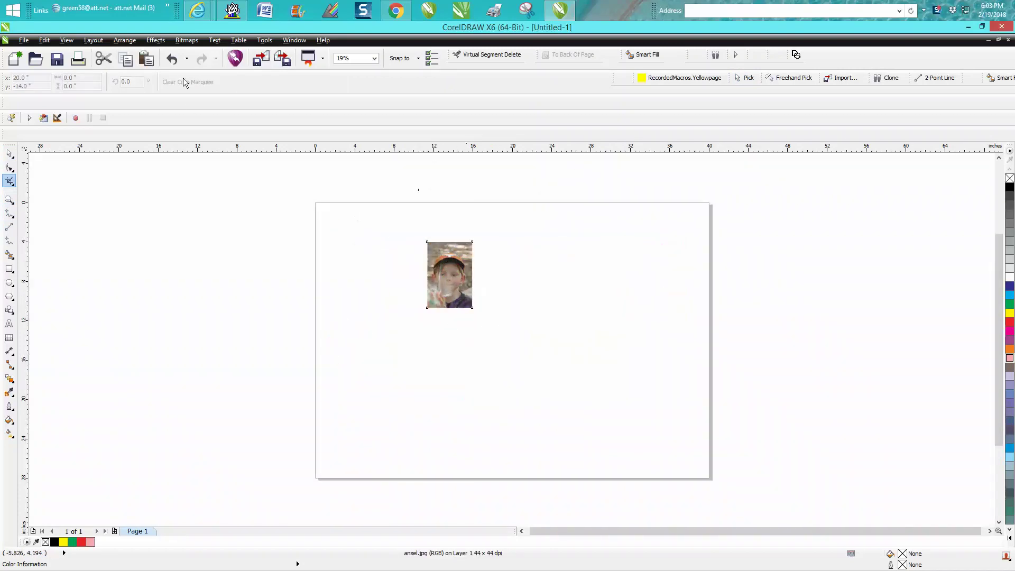
{"action": "left_click", "coordinate": [171, 58]}
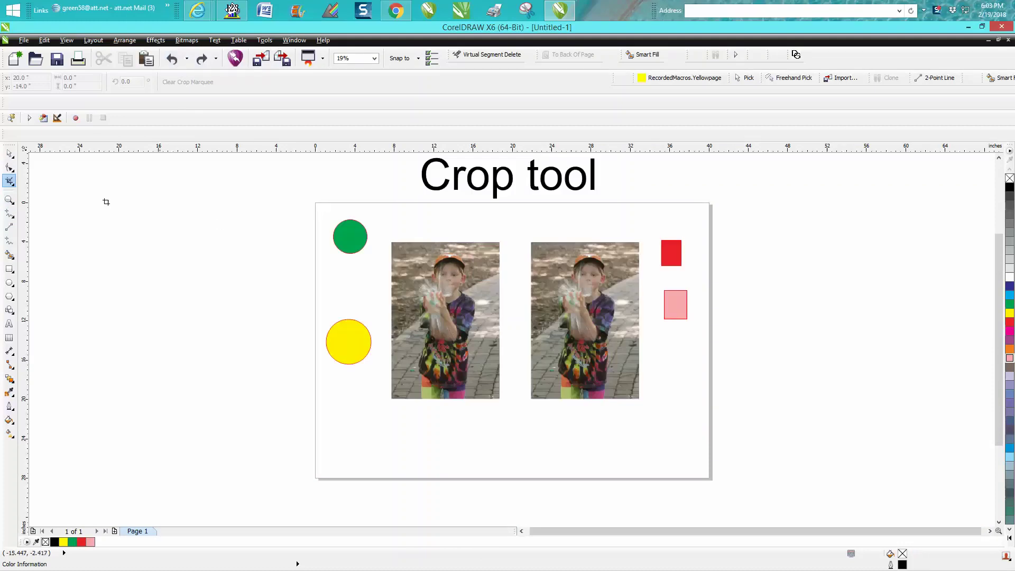
{"action": "key", "text": "space"}
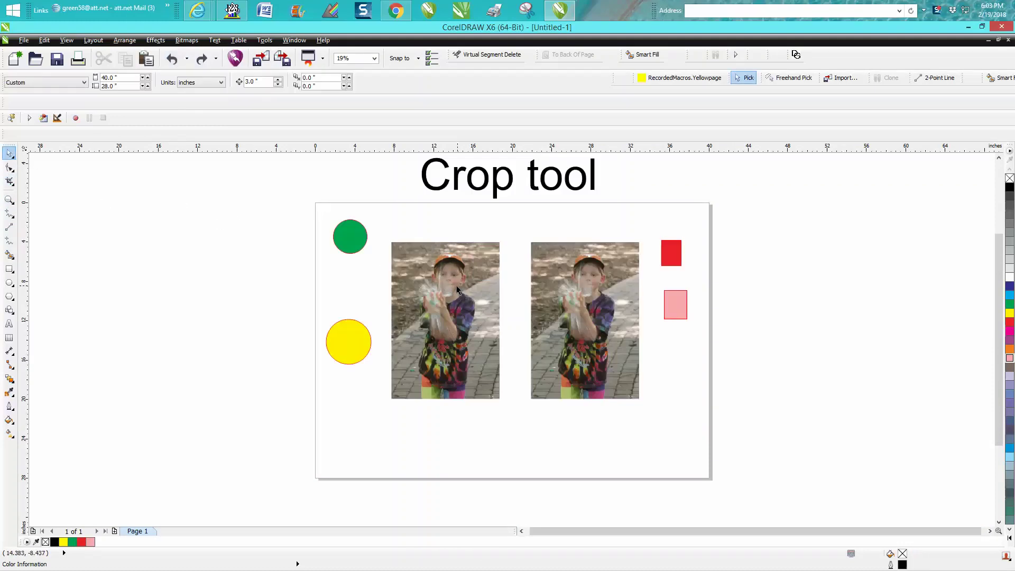
{"action": "left_click", "coordinate": [458, 291]}
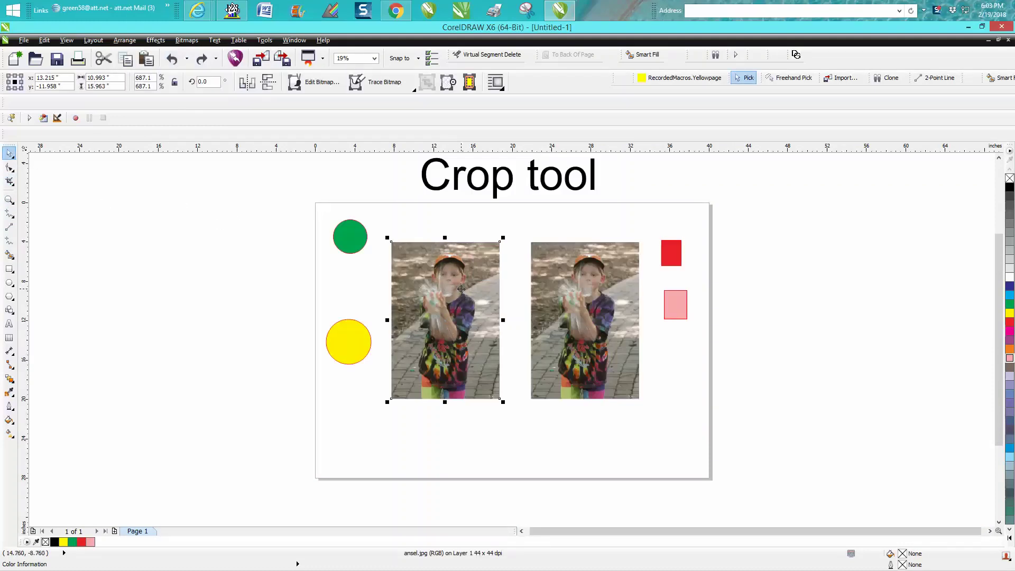
{"action": "left_click", "coordinate": [10, 181]}
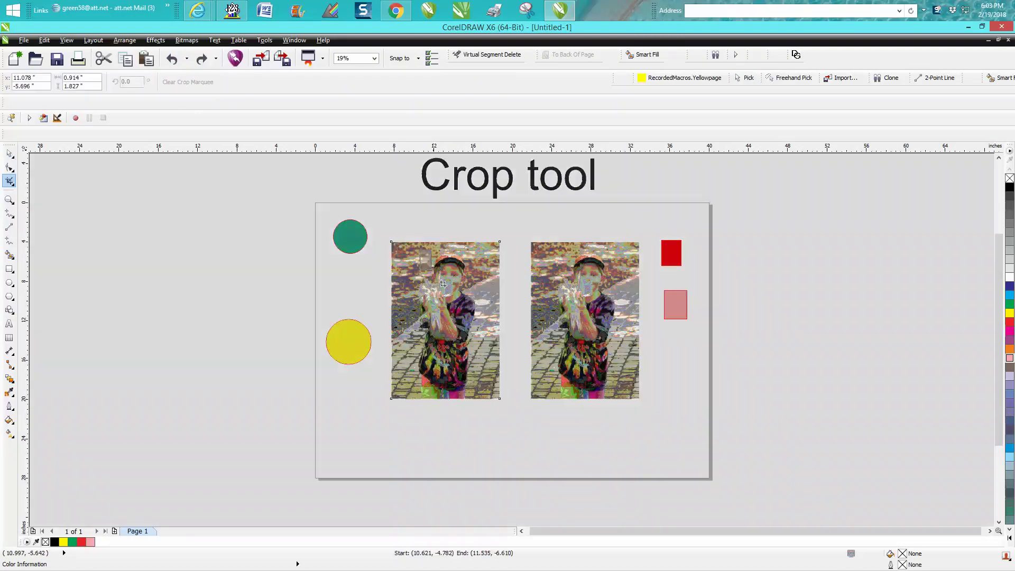
{"action": "left_click_drag", "start_coordinate": [419, 249], "coordinate": [478, 309]}
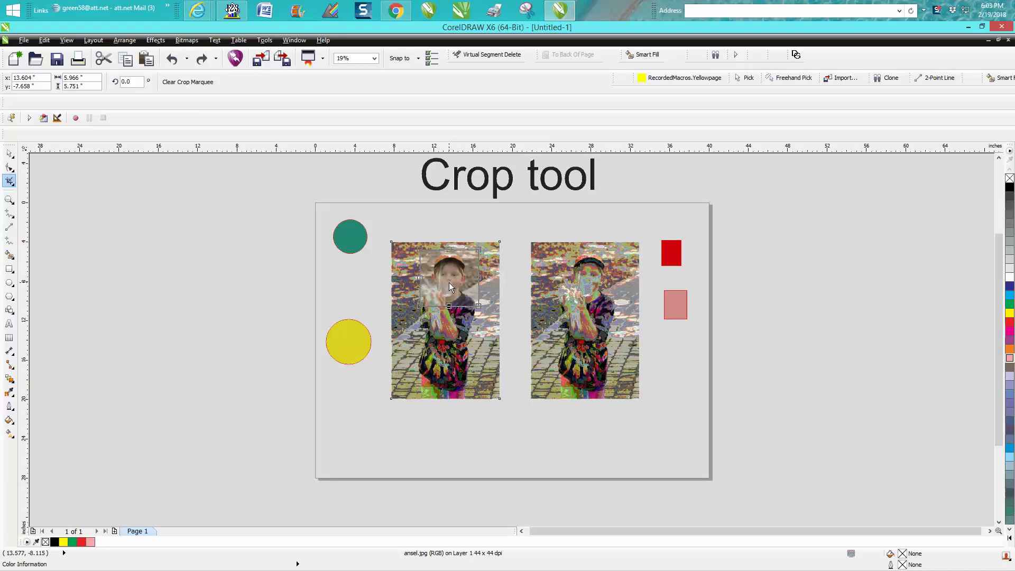
{"action": "double_click", "coordinate": [449, 283]}
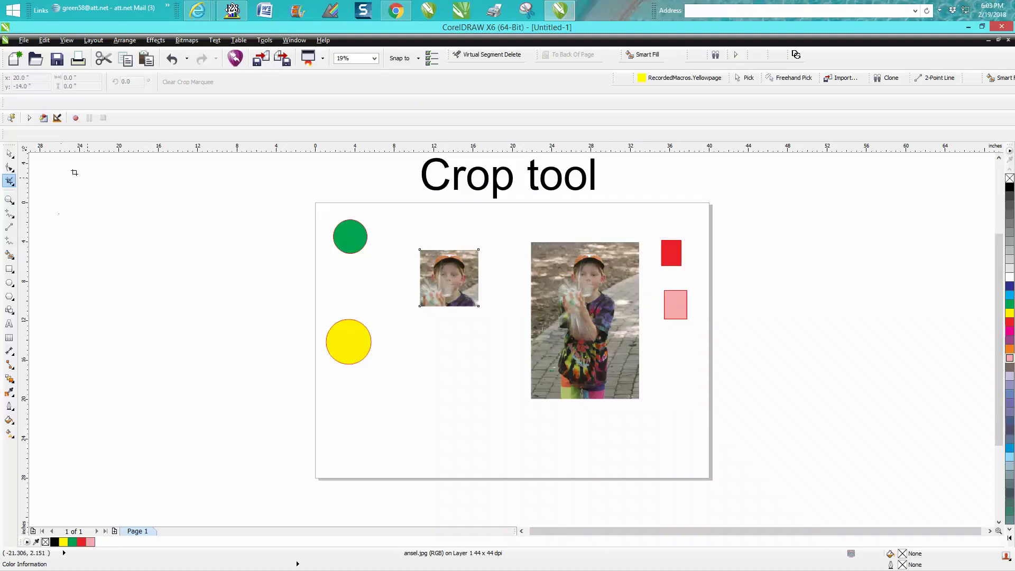
{"action": "left_click", "coordinate": [170, 61]}
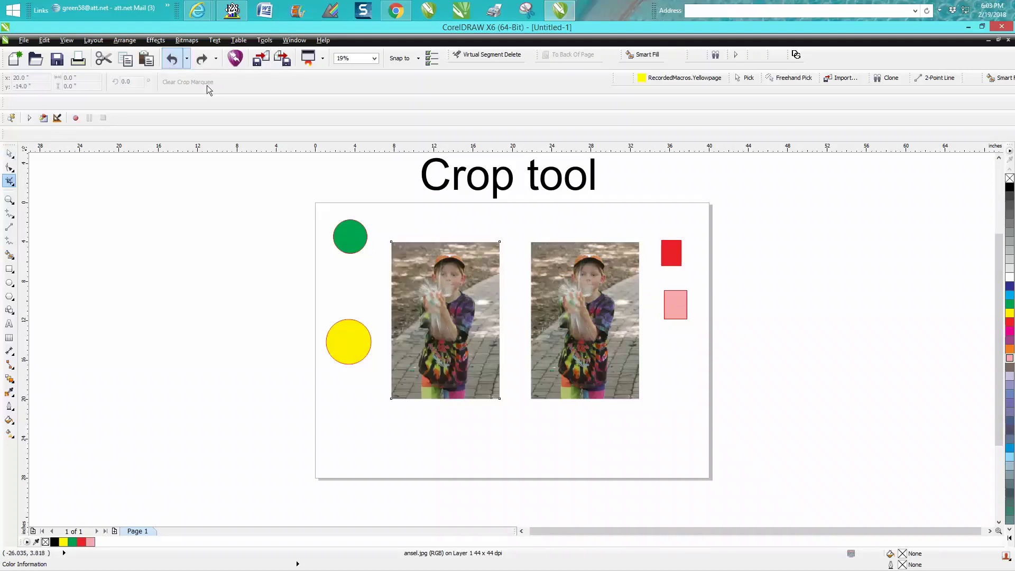
{"action": "left_click", "coordinate": [10, 153]}
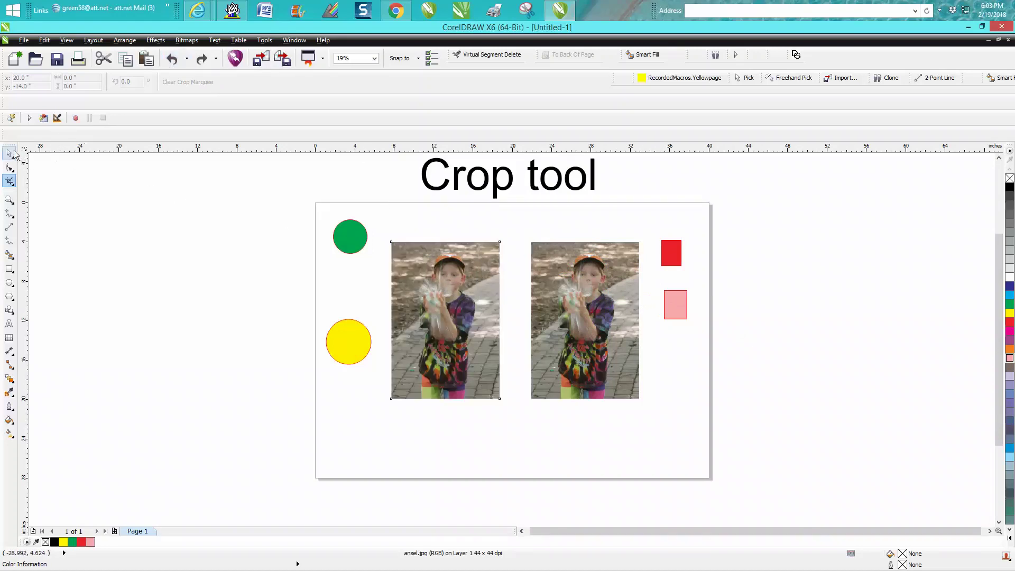
{"action": "left_click", "coordinate": [551, 297]}
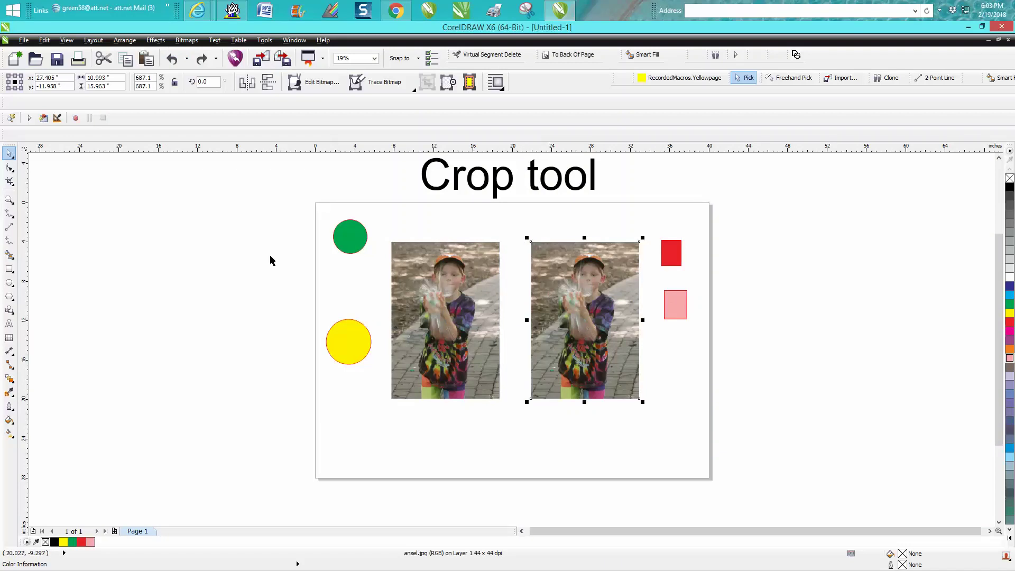
Crop the right photo to a narrower, shorter area around the boy with the Crop tool.
{"action": "left_click", "coordinate": [10, 181]}
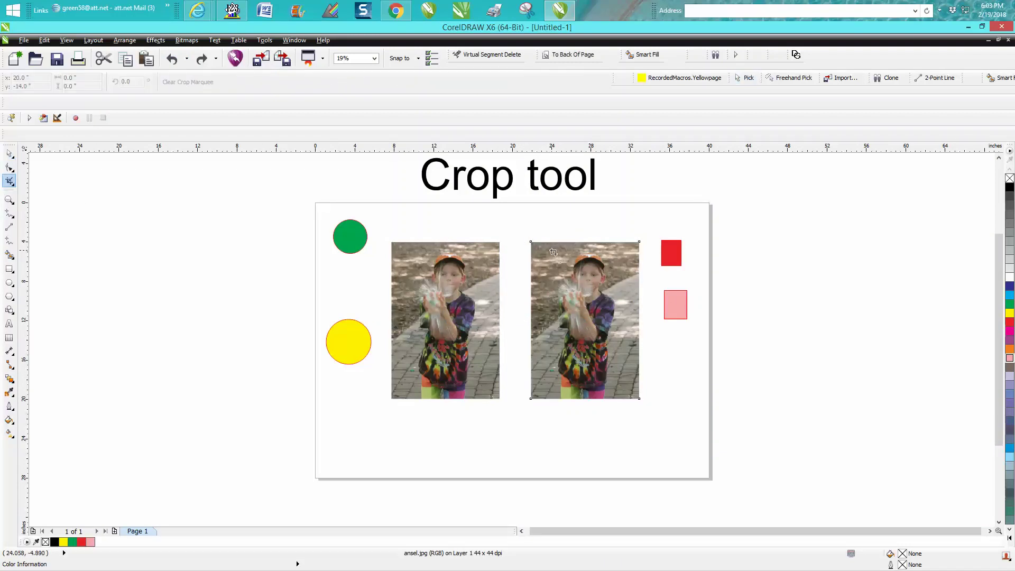
{"action": "left_click_drag", "start_coordinate": [552, 252], "coordinate": [621, 381]}
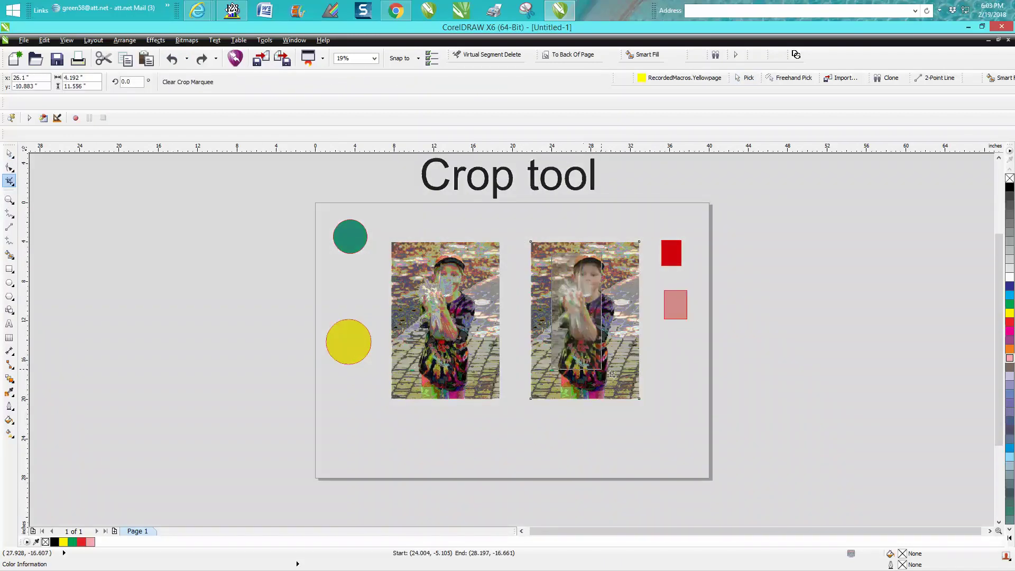
{"action": "double_click", "coordinate": [575, 310]}
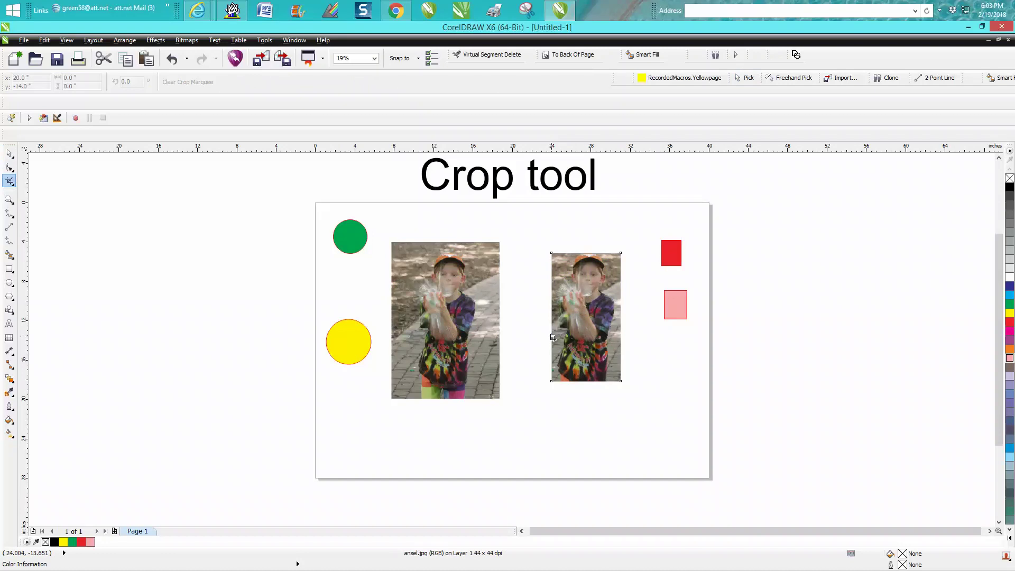